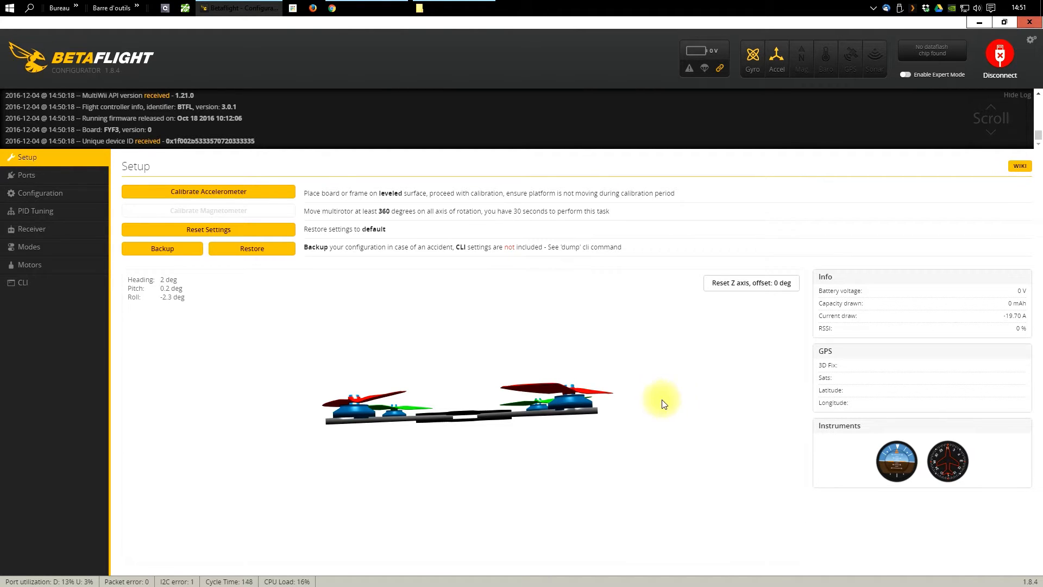
# - Set the Voltage Scale in the Battery Voltage configuration to 120, save it and reboot the flight controller
pyautogui.click(77, 193)
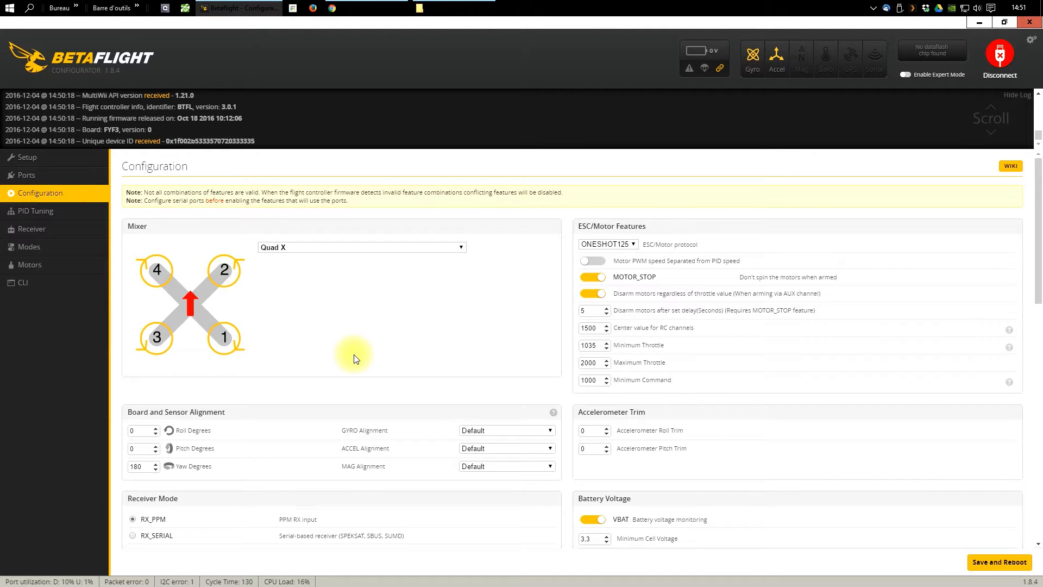
pyautogui.scroll(-2, 354, 359)
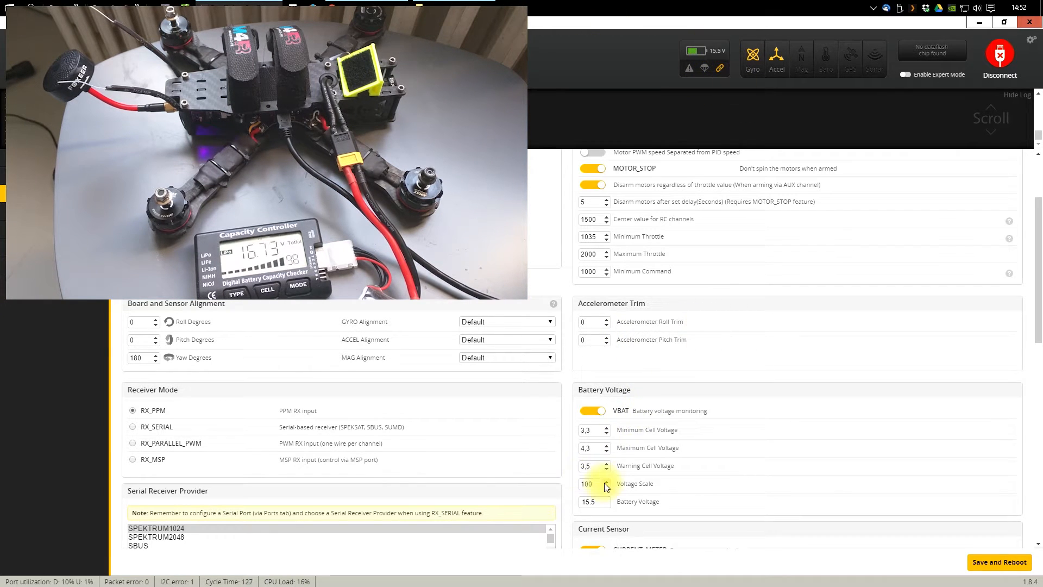
pyautogui.moveTo(585, 482); pyautogui.dragTo(579, 483)
pyautogui.click(589, 483)
pyautogui.moveTo(585, 484); pyautogui.dragTo(598, 479)
pyautogui.write('20')
pyautogui.click(1000, 562)
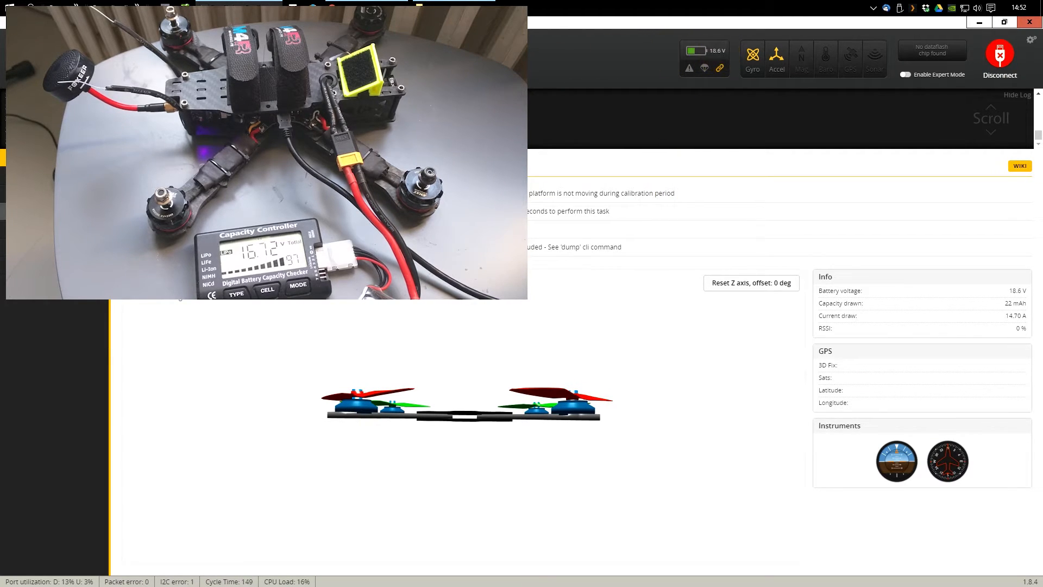
# - Change the Voltage Scale in the Battery Voltage configuration to 110, save and reboot the board
pyautogui.click(49, 193)
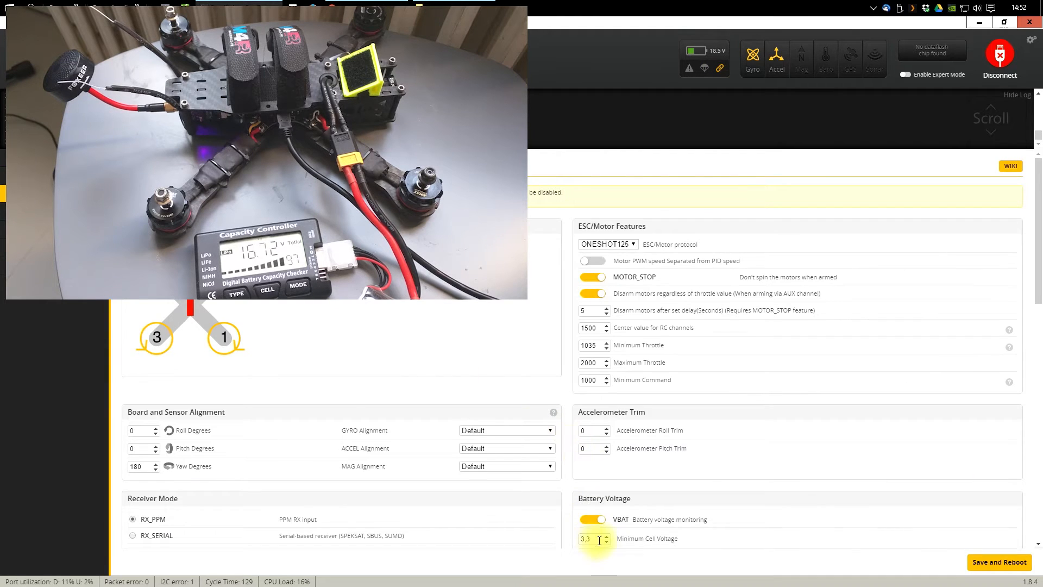
pyautogui.scroll(-5, 599, 540)
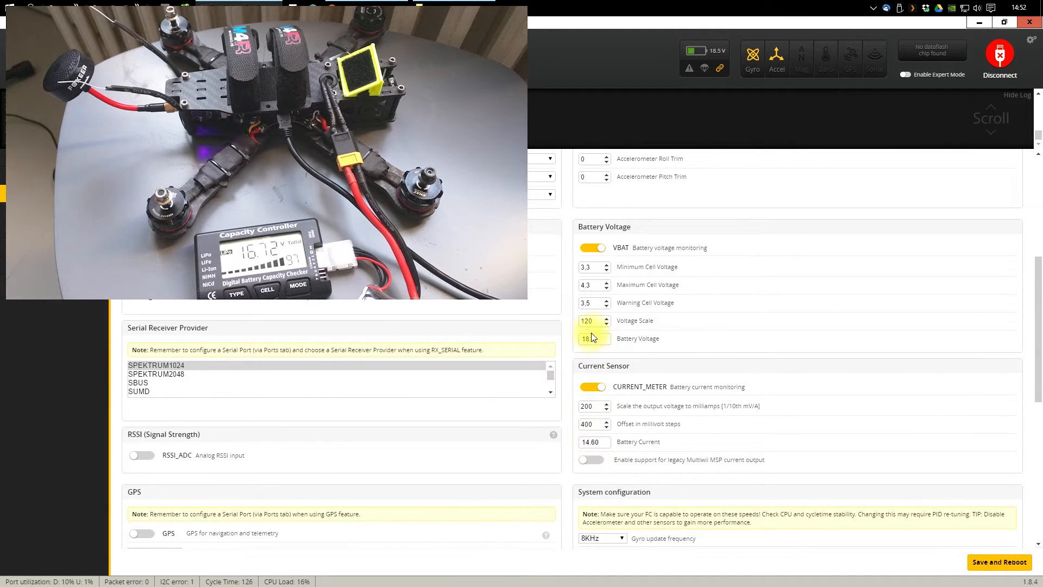
pyautogui.moveTo(584, 321); pyautogui.dragTo(701, 326)
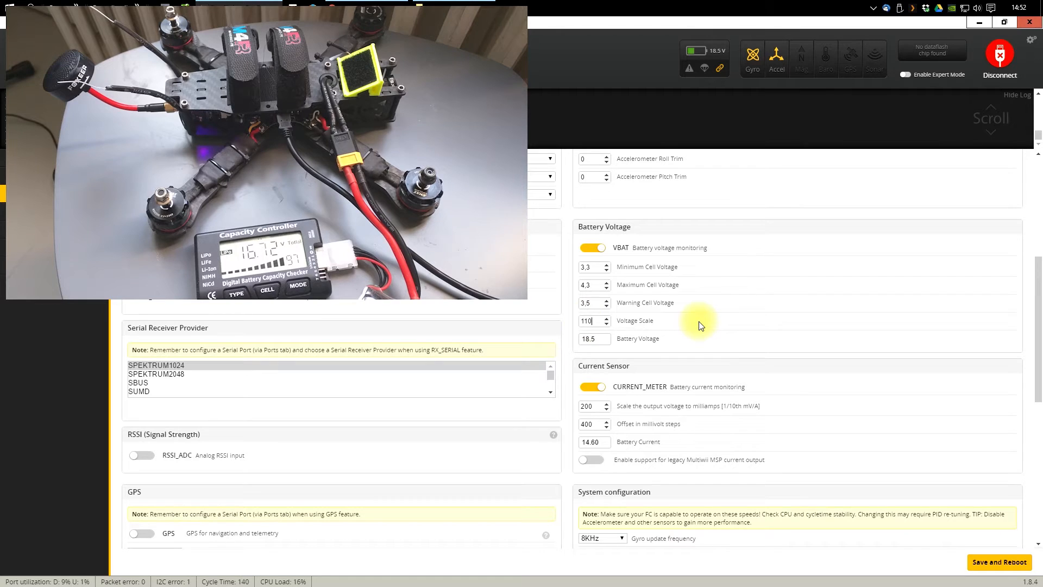
pyautogui.click(981, 562)
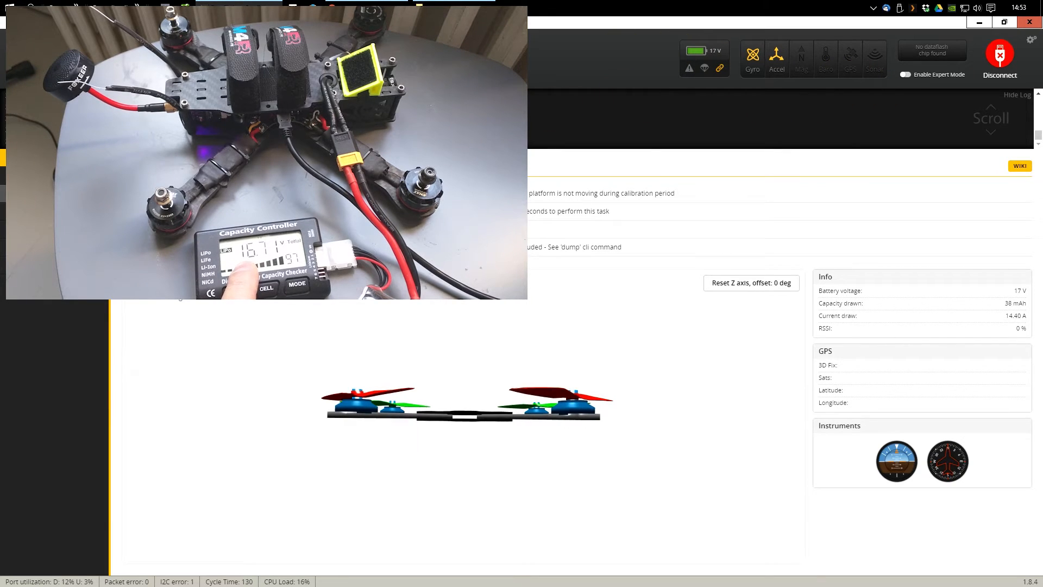
# - Fine-tune the battery Voltage Scale to 108 in the configuration, save it and reboot
pyautogui.click(54, 193)
pyautogui.scroll(-3, 662, 466)
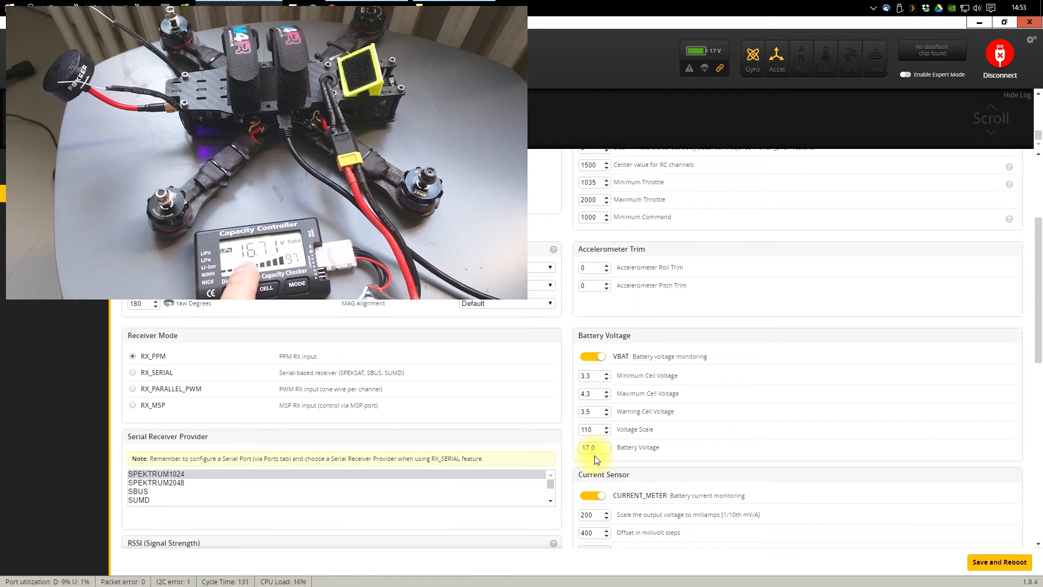
pyautogui.click(589, 431)
pyautogui.press('BackSpace')
pyautogui.press('BackSpace')
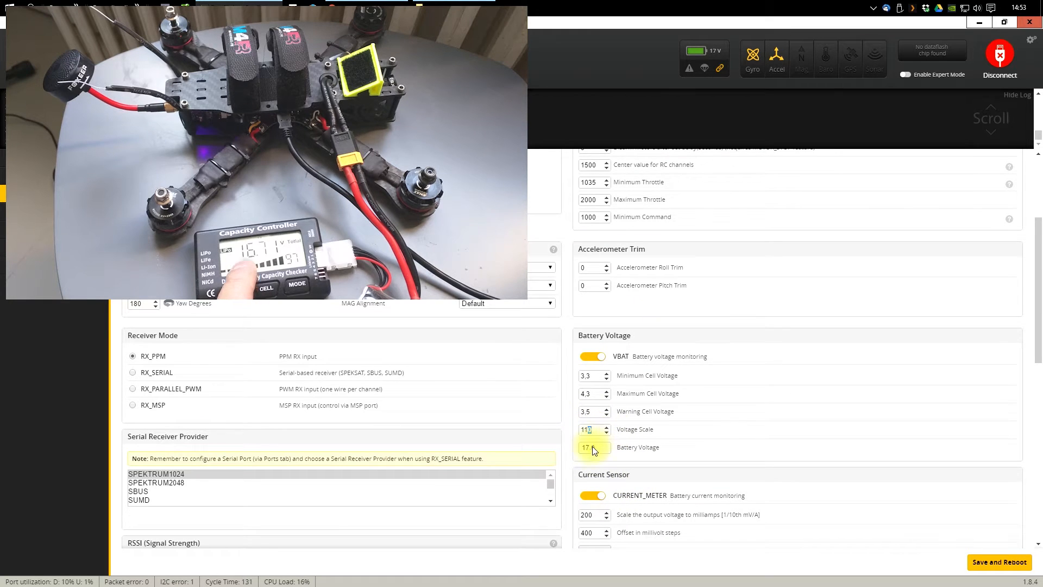
pyautogui.write('08')
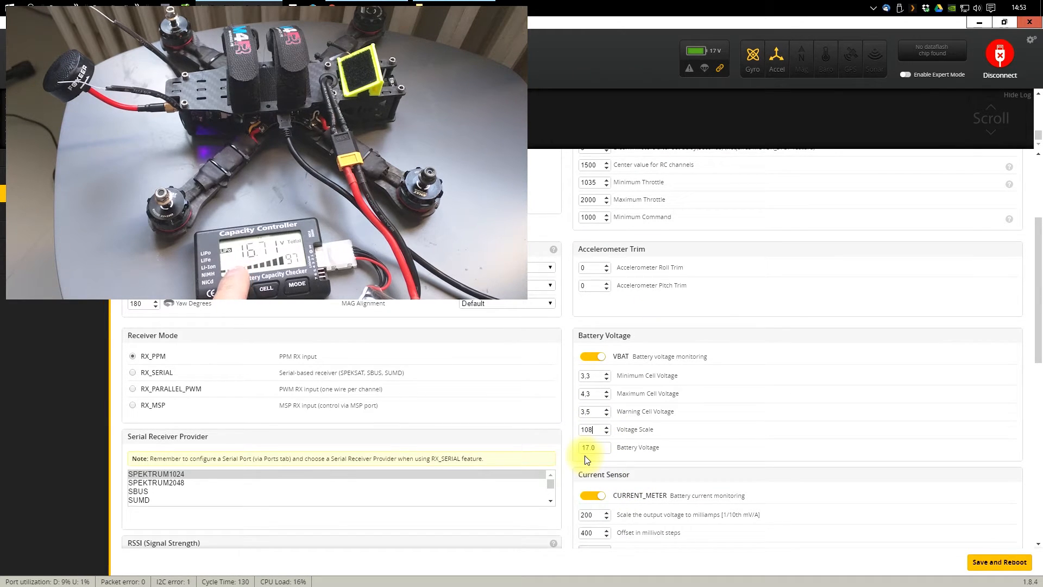
pyautogui.click(1000, 562)
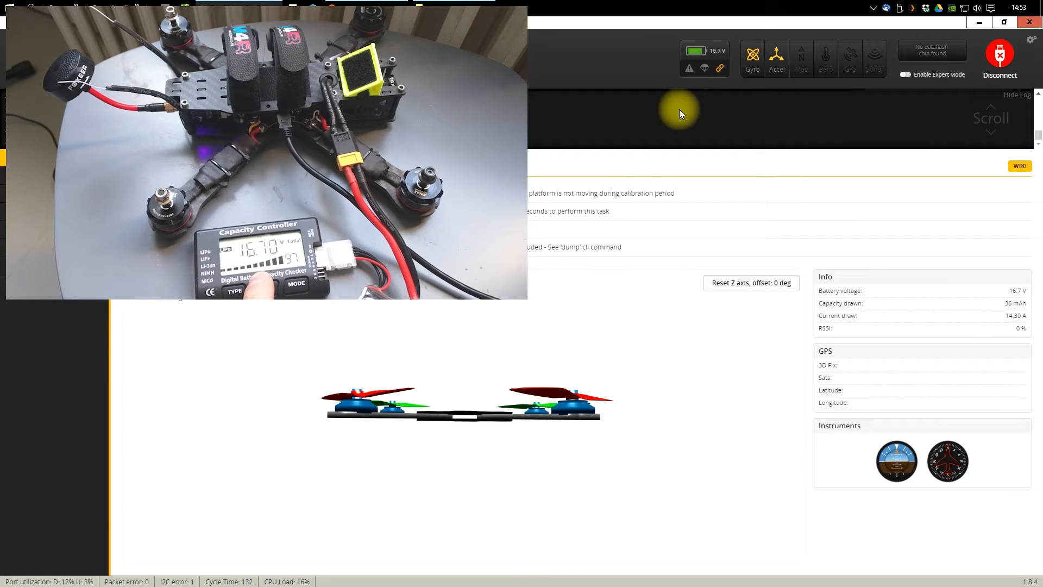
# - Examine the Battery Voltage configuration: the voltage scale, battery voltage reading, and the warning, maximum and minimum cell voltages
pyautogui.click(55, 194)
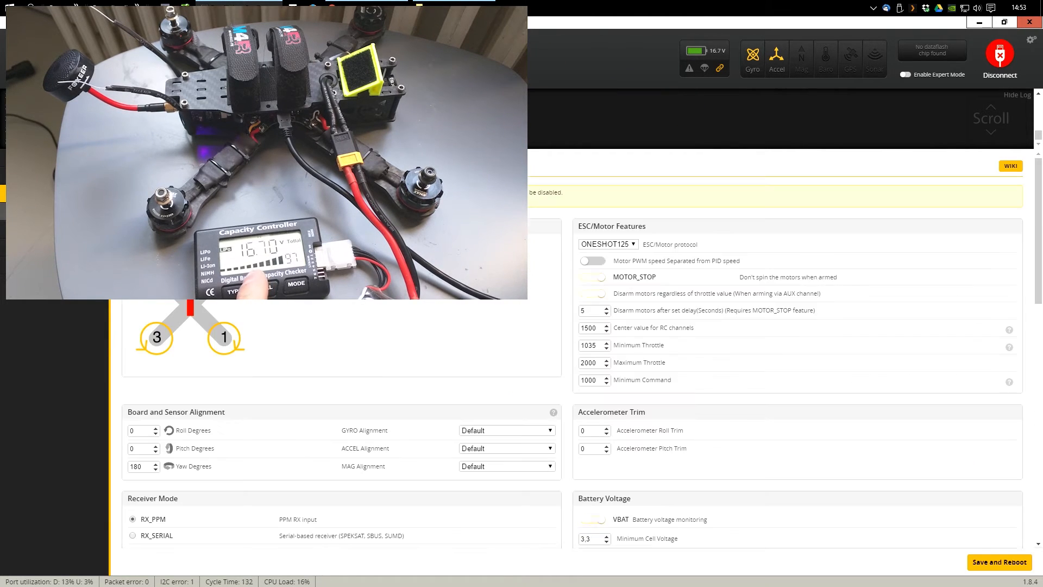
pyautogui.scroll(-6, 625, 491)
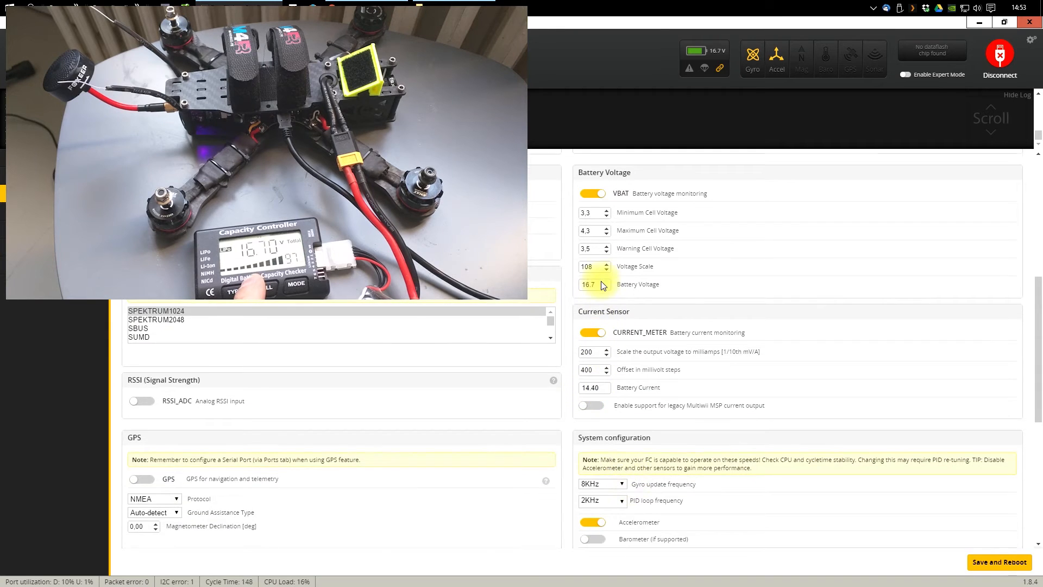
pyautogui.scroll(1, 600, 270)
pyautogui.doubleClick(592, 320)
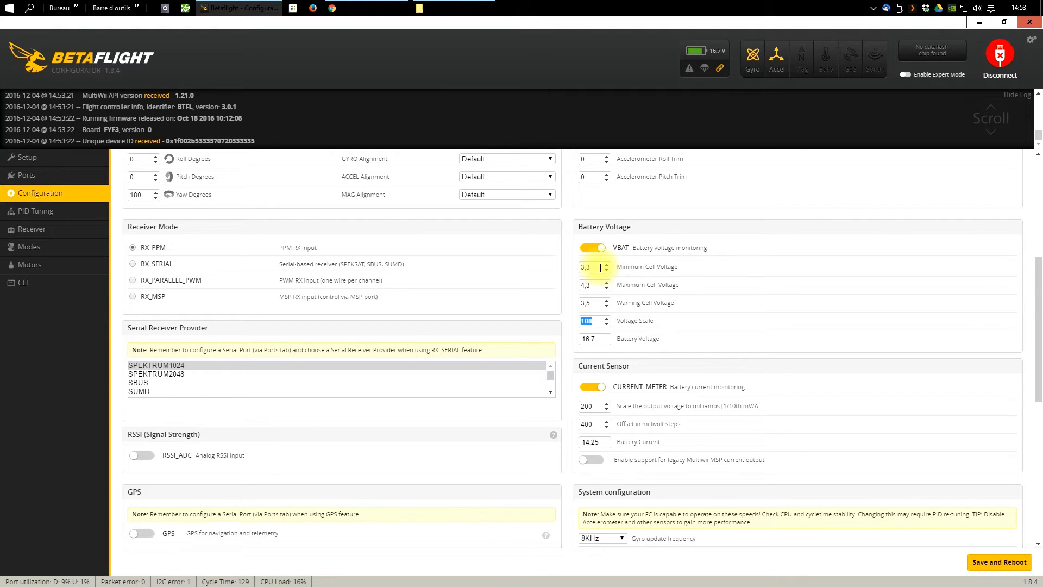
pyautogui.moveTo(599, 304); pyautogui.dragTo(578, 306)
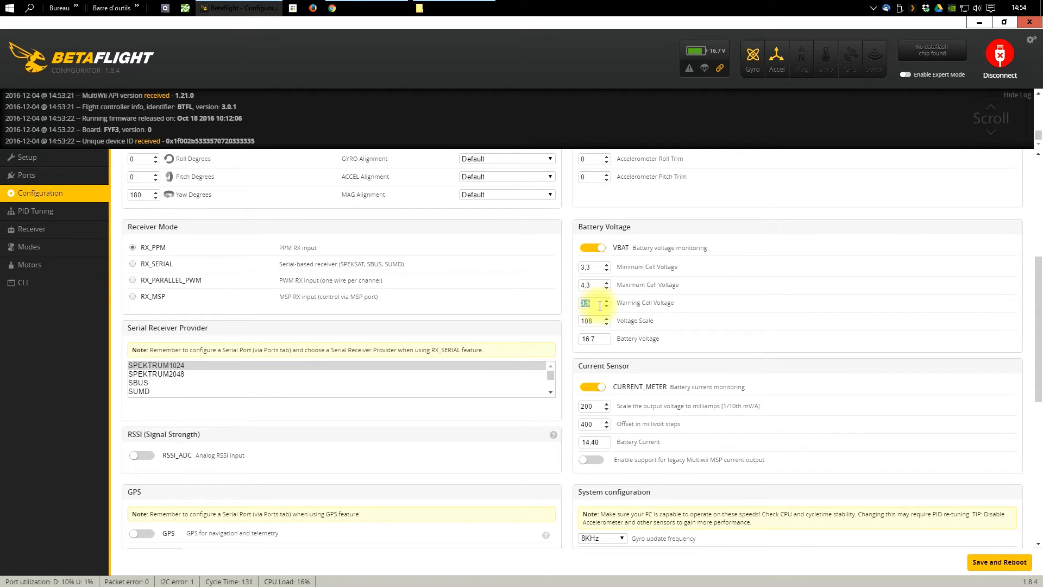
pyautogui.doubleClick(583, 302)
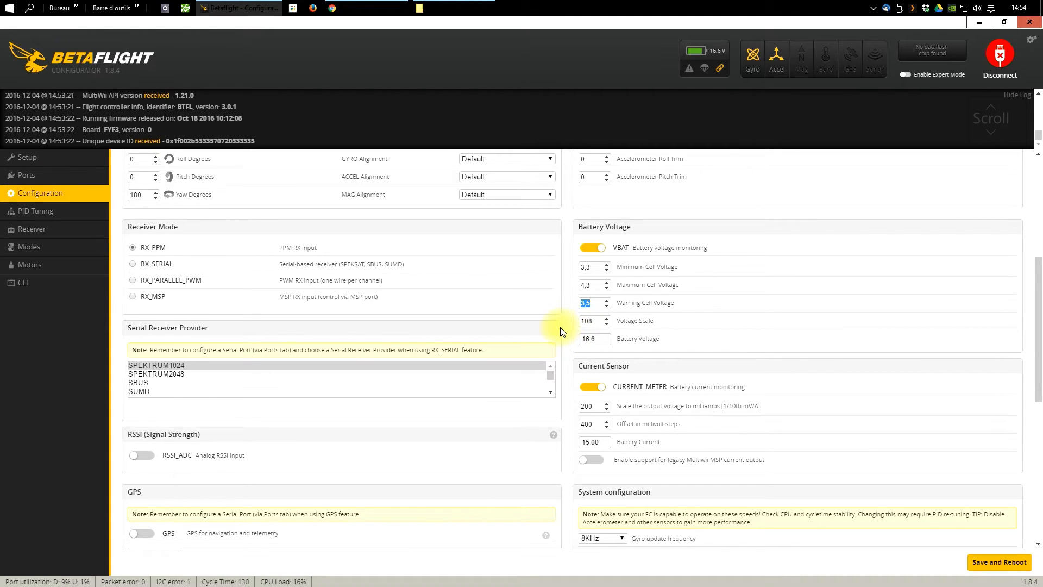
pyautogui.doubleClick(600, 287)
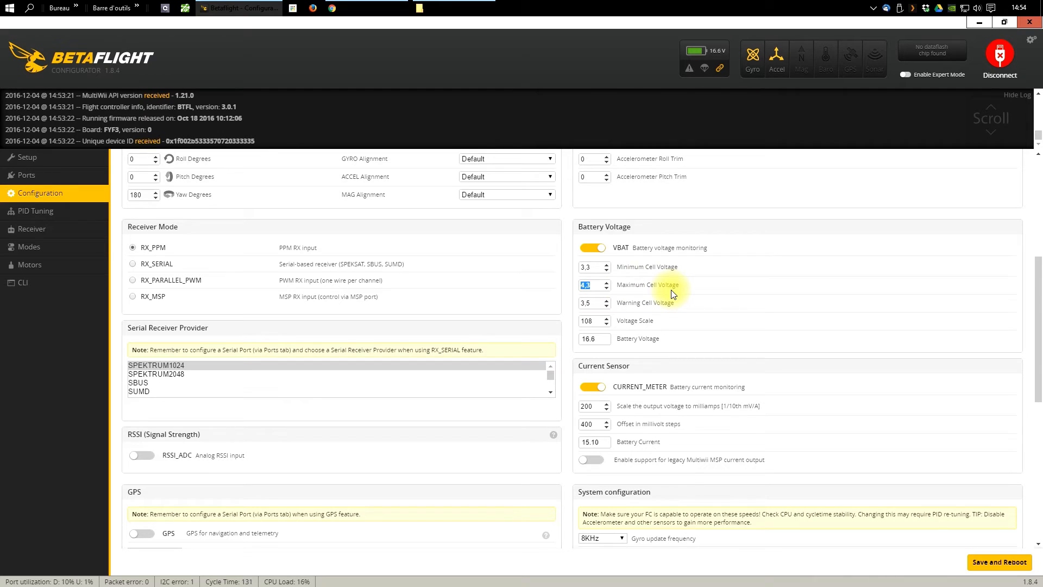
pyautogui.doubleClick(586, 267)
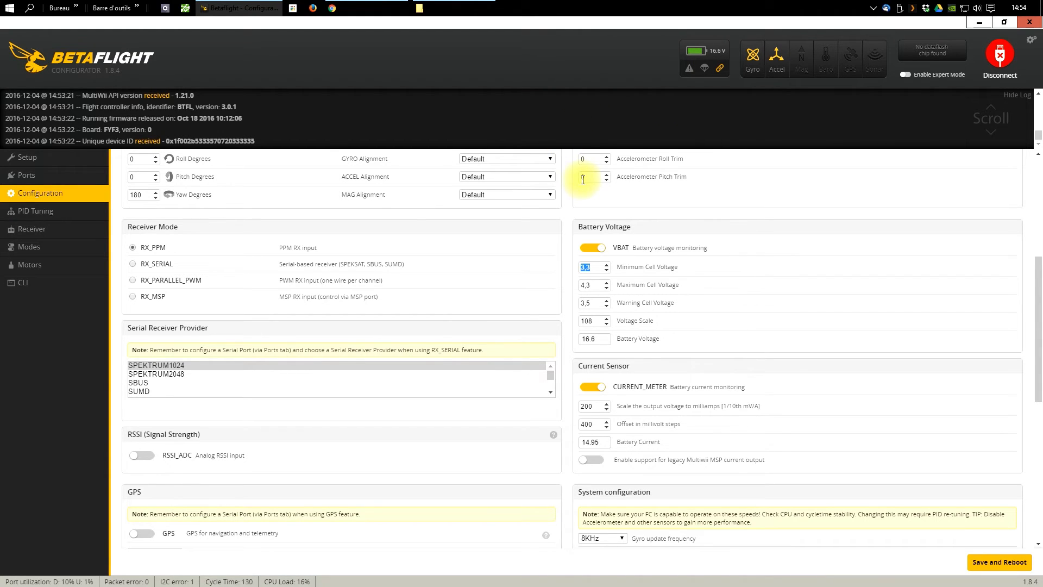
pyautogui.moveTo(590, 265); pyautogui.dragTo(568, 320)
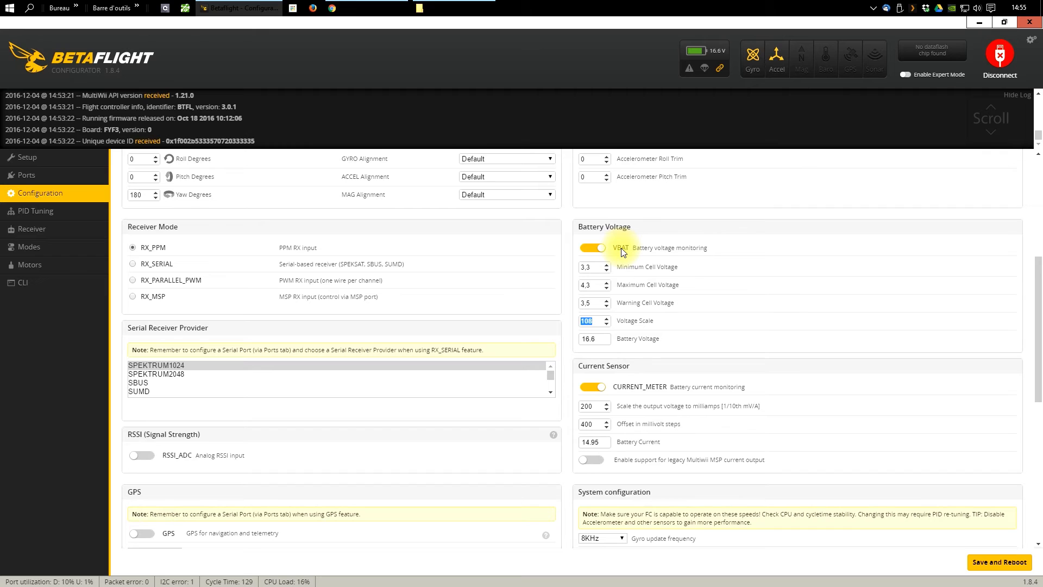
pyautogui.doubleClick(587, 302)
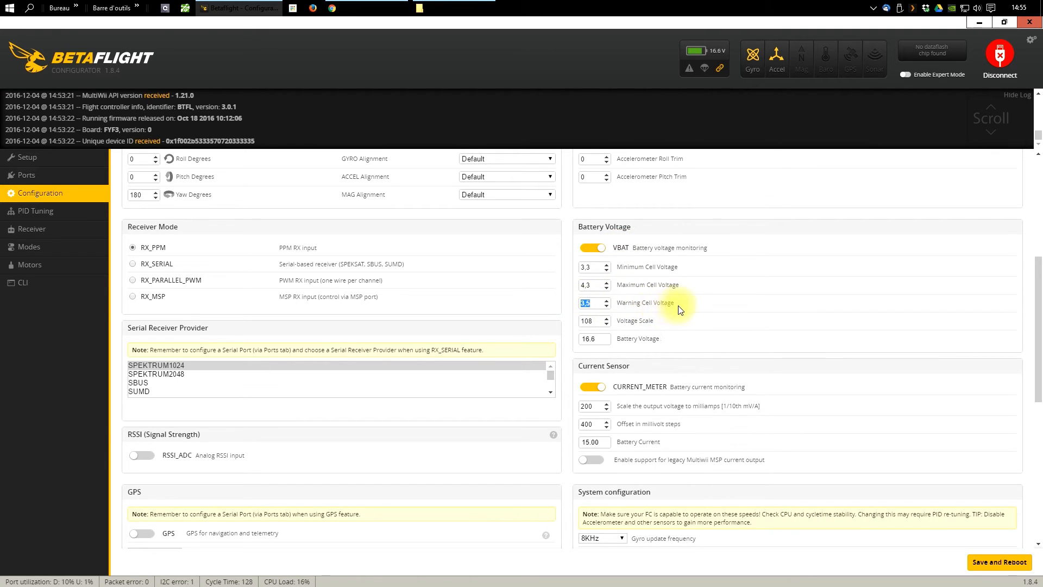
pyautogui.click(598, 303)
pyautogui.moveTo(598, 303); pyautogui.dragTo(567, 302)
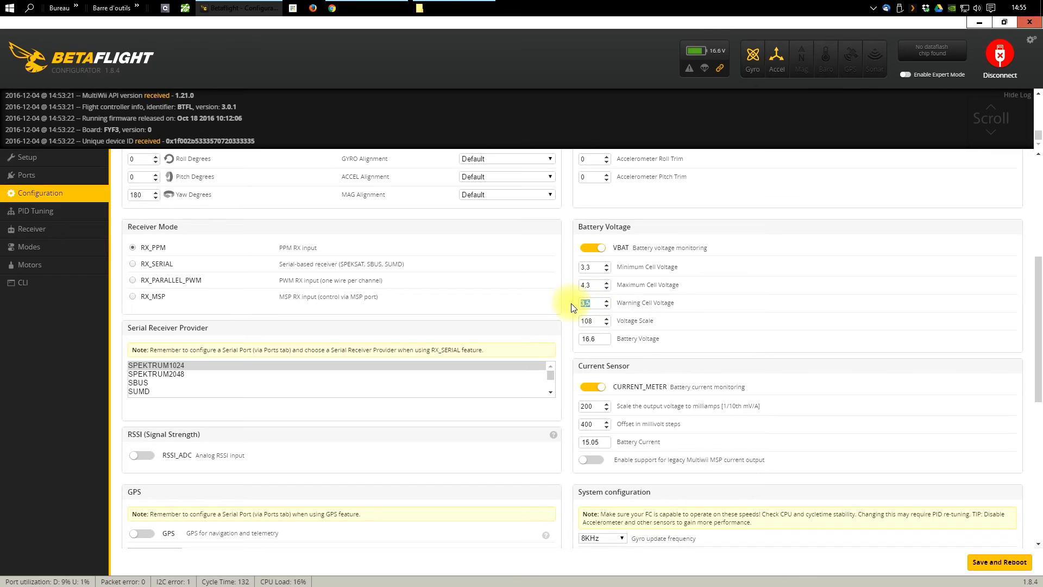